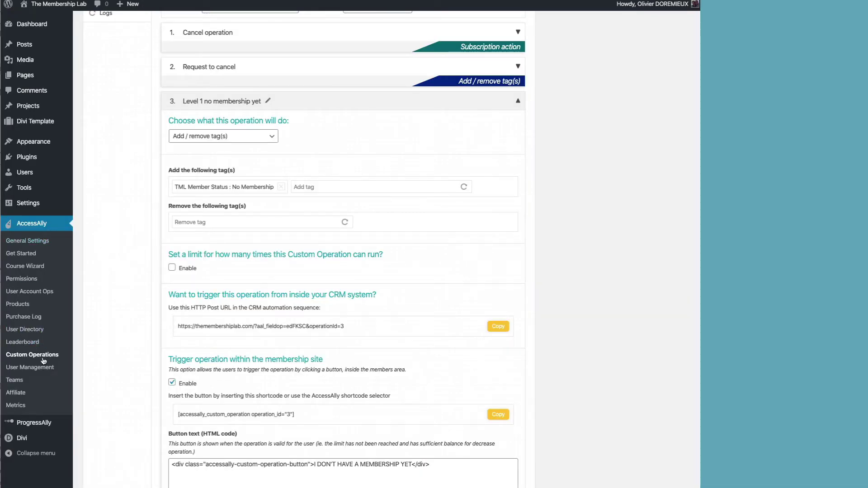
- Reopen the "Level 1 no membership yet" custom operation and choose Add / remove tag(s) as what it will do
{"action": "left_click", "coordinate": [309, 106]}
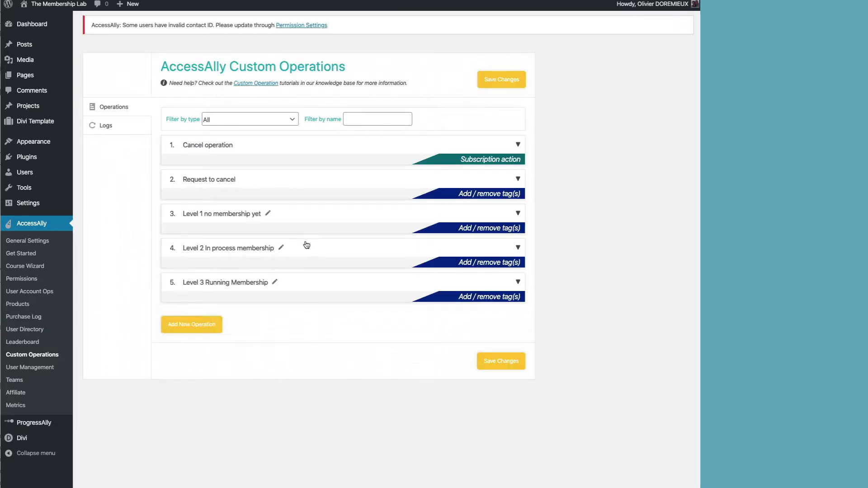
{"action": "left_click", "coordinate": [301, 216]}
{"action": "left_click", "coordinate": [233, 250]}
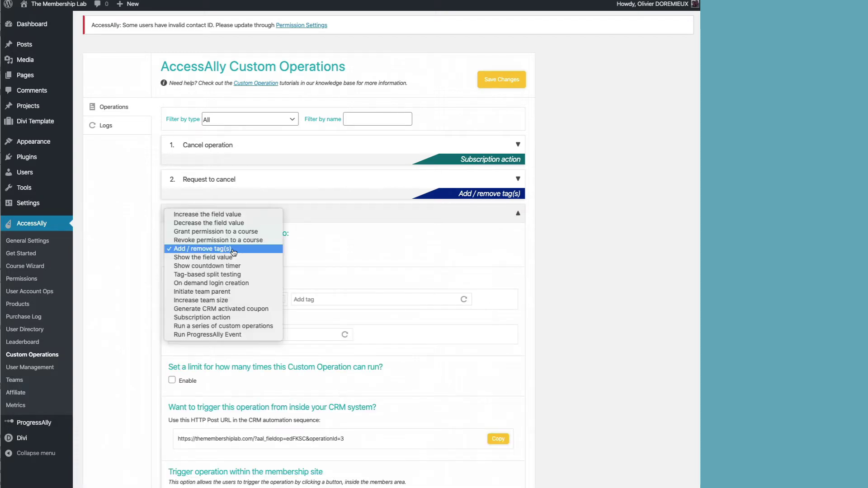
{"action": "left_click", "coordinate": [234, 250]}
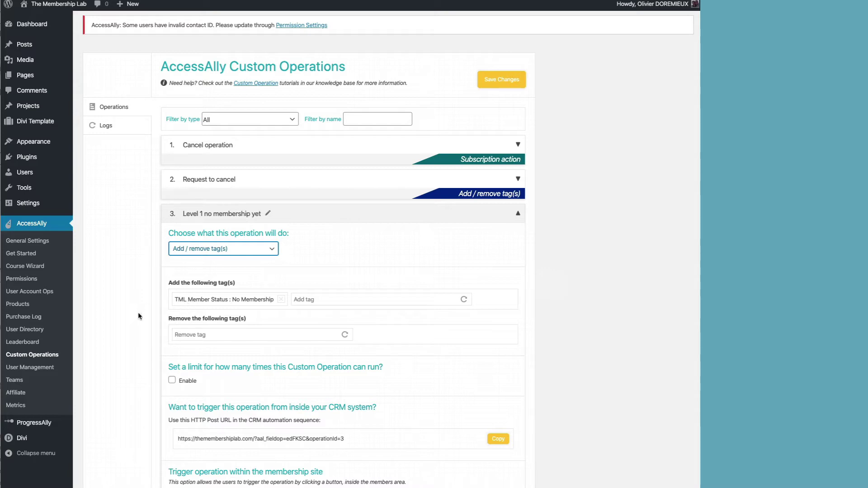
- Review the operation's tags, its trigger option within the membership site and the wording of its button text
{"action": "scroll", "coordinate": [138, 312], "scroll_direction": "down", "scroll_amount": 5}
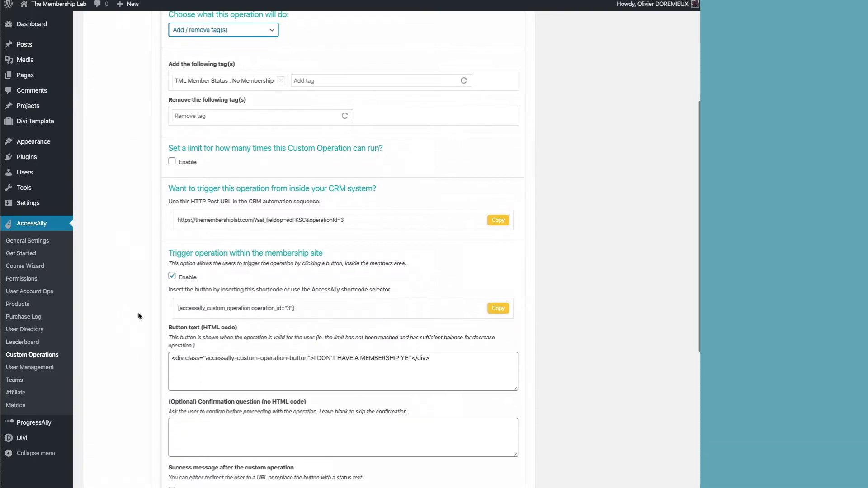
{"action": "scroll", "coordinate": [138, 312], "scroll_direction": "down", "scroll_amount": 1}
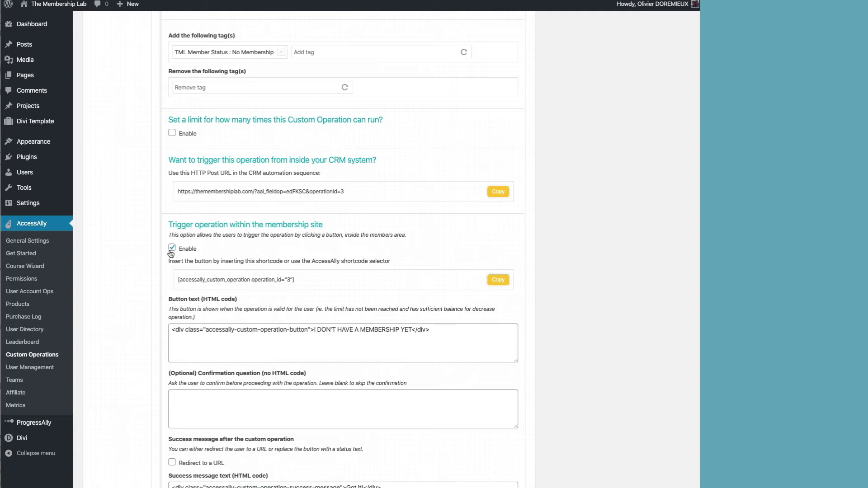
{"action": "left_click", "coordinate": [314, 329]}
{"action": "left_click_drag", "start_coordinate": [314, 329], "coordinate": [412, 331]}
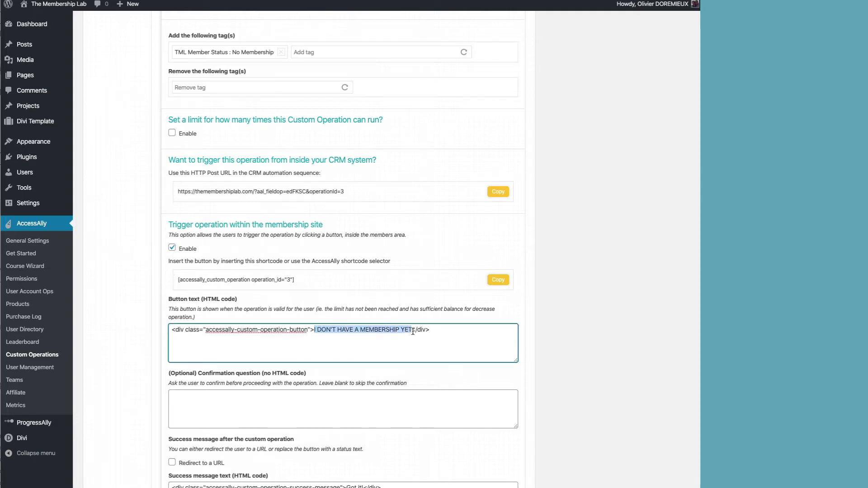
{"action": "left_click", "coordinate": [420, 341]}
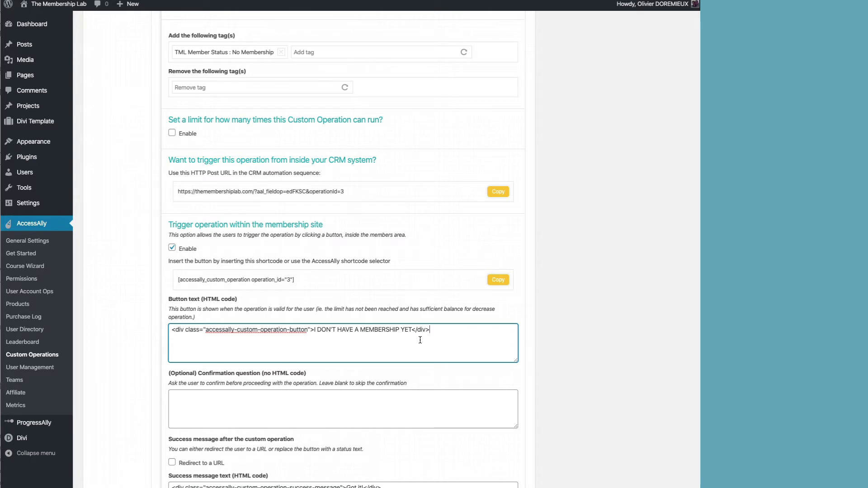
{"action": "scroll", "coordinate": [420, 340], "scroll_direction": "down", "scroll_amount": 1}
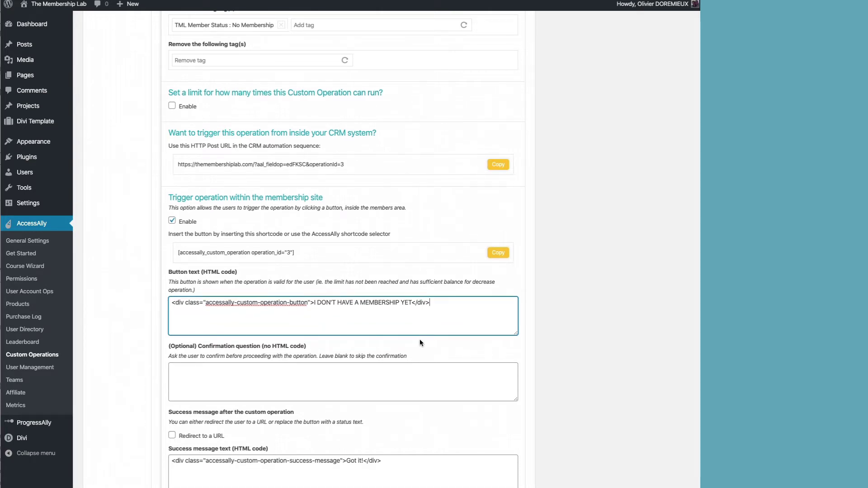
- Try "Are you sure?" as the optional confirmation question and clear the field again
{"action": "left_click", "coordinate": [268, 367]}
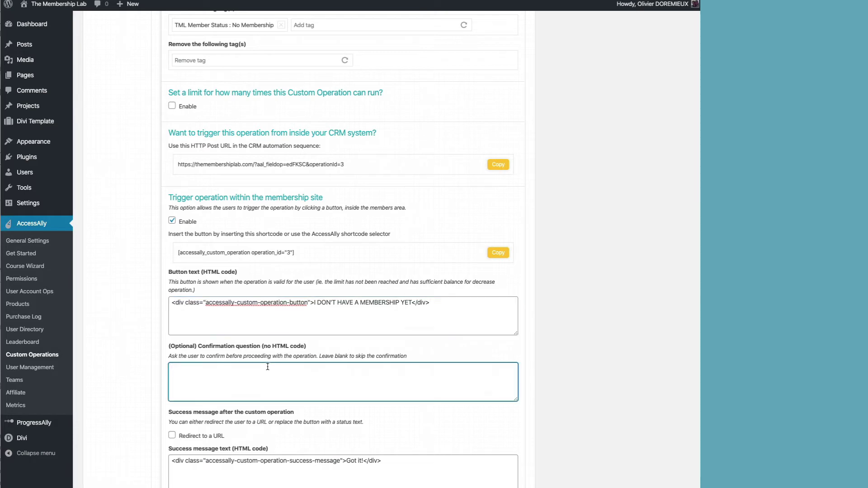
{"action": "type", "text": "are you sure?"}
{"action": "left_click", "coordinate": [171, 369]}
{"action": "key", "text": "Delete"}
{"action": "type", "text": "A"}
{"action": "triple_click", "coordinate": [235, 375]}
{"action": "left_click", "coordinate": [235, 375]}
{"action": "triple_click", "coordinate": [216, 369]}
{"action": "key", "text": "BackSpace"}
- Review the operation's success, invalid operation and waiting messages, and highlight its button shortcode
{"action": "scroll", "coordinate": [215, 368], "scroll_direction": "down", "scroll_amount": 3}
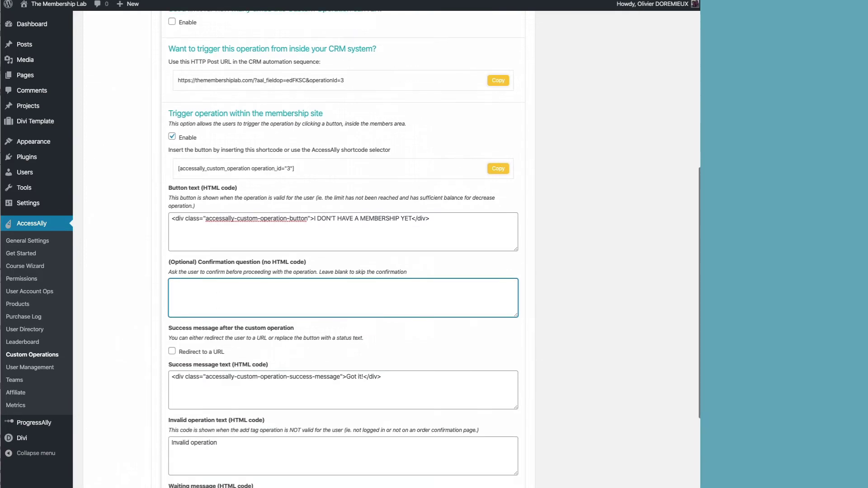
{"action": "scroll", "coordinate": [344, 244], "scroll_direction": "down", "scroll_amount": 1}
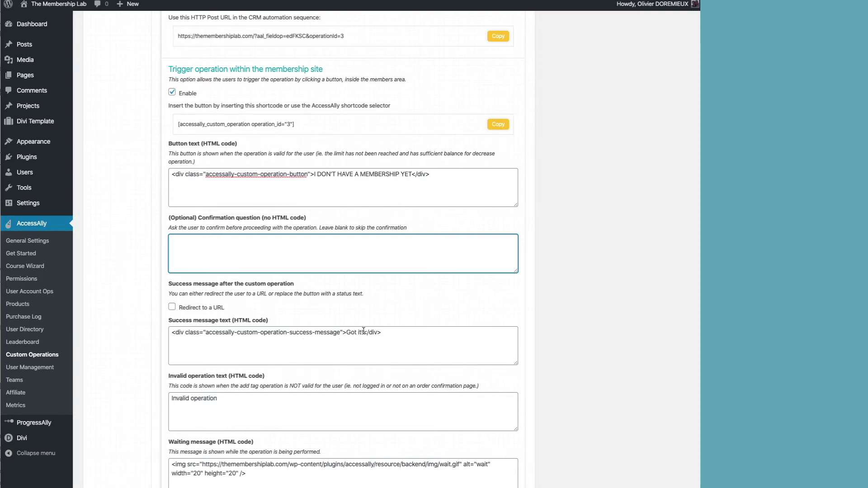
{"action": "left_click_drag", "start_coordinate": [365, 331], "coordinate": [347, 332]}
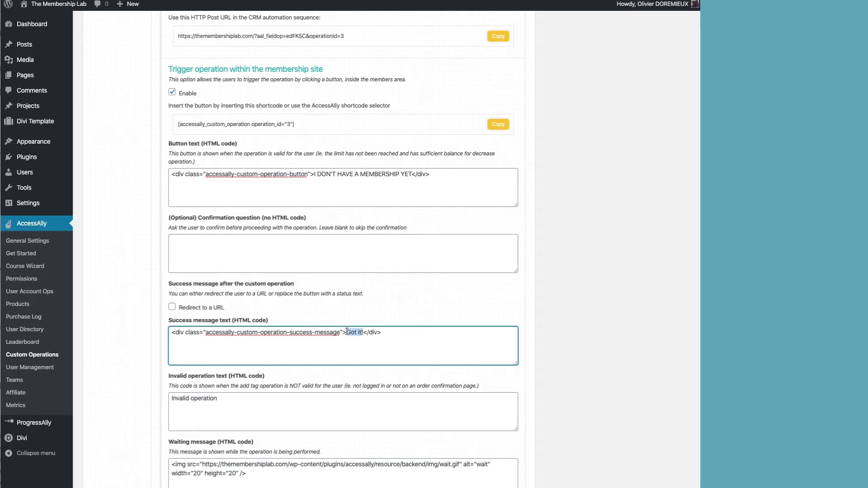
{"action": "scroll", "coordinate": [368, 392], "scroll_direction": "down", "scroll_amount": 1}
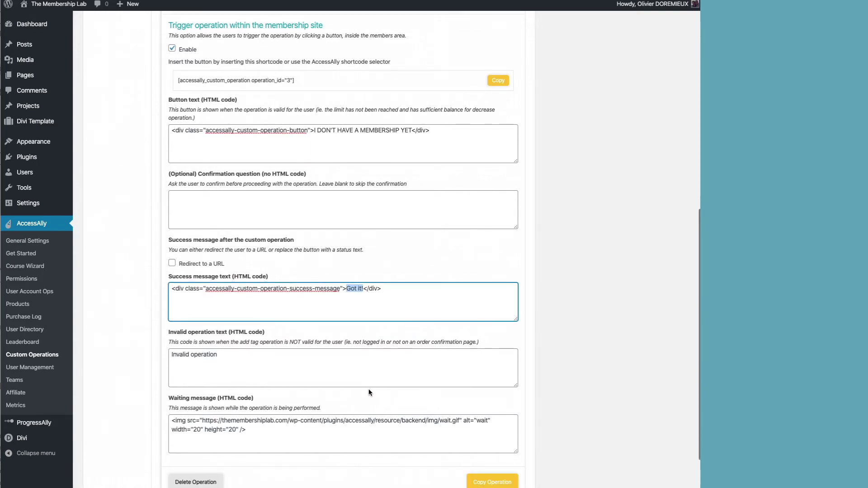
{"action": "scroll", "coordinate": [369, 392], "scroll_direction": "down", "scroll_amount": 3}
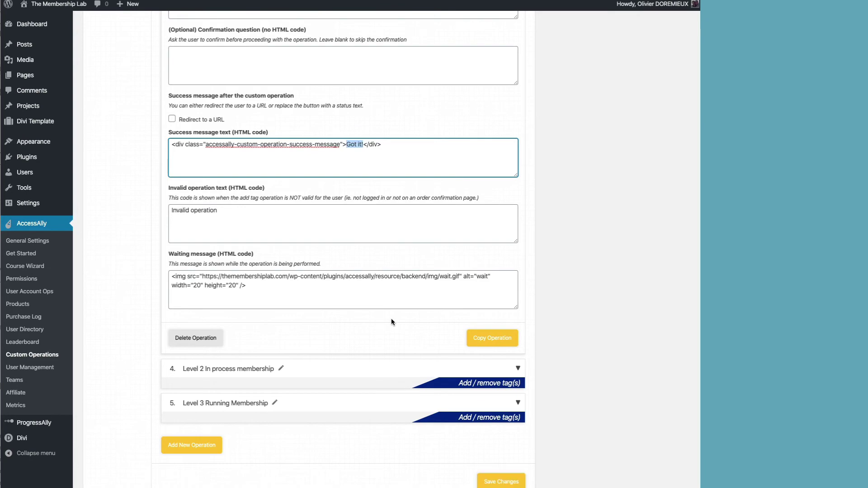
{"action": "scroll", "coordinate": [391, 318], "scroll_direction": "up", "scroll_amount": 4}
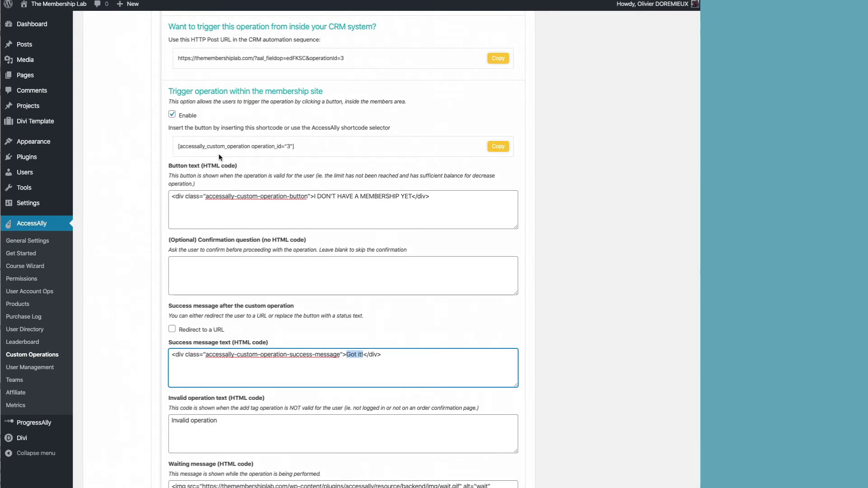
{"action": "left_click_drag", "start_coordinate": [324, 151], "coordinate": [164, 142]}
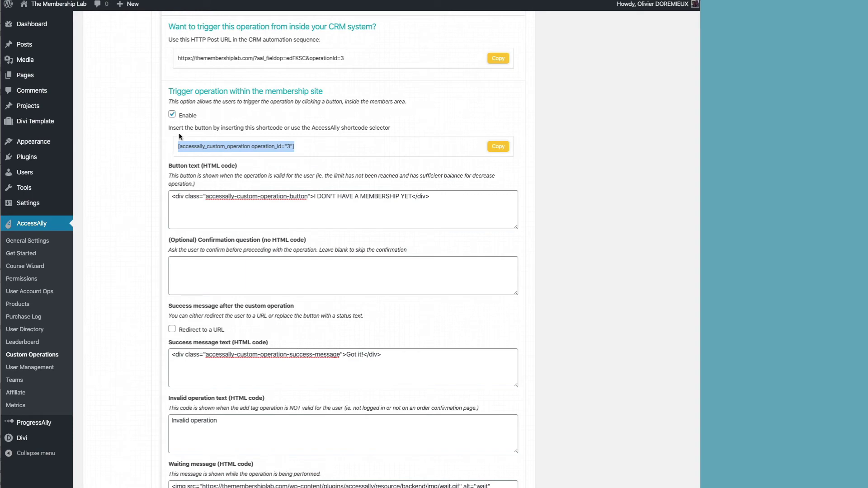
- Switch to the Dashboard page editor and delete the shortcode from the body of the "not started" text module
{"action": "left_click", "coordinate": [217, 0]}
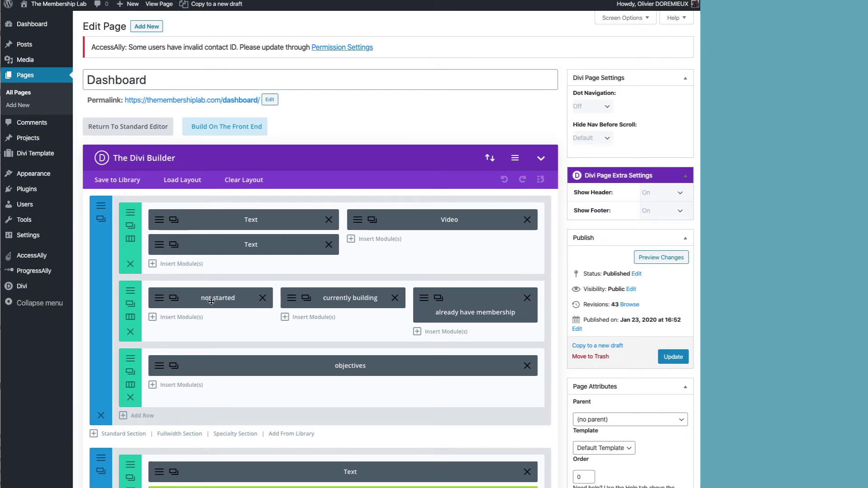
{"action": "left_click", "coordinate": [159, 299]}
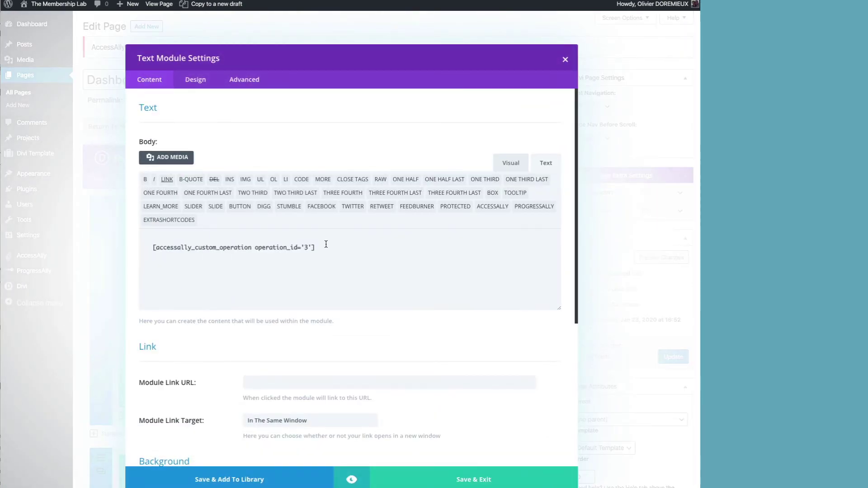
{"action": "left_click_drag", "start_coordinate": [317, 247], "coordinate": [130, 245]}
{"action": "key", "text": "BackSpace"}
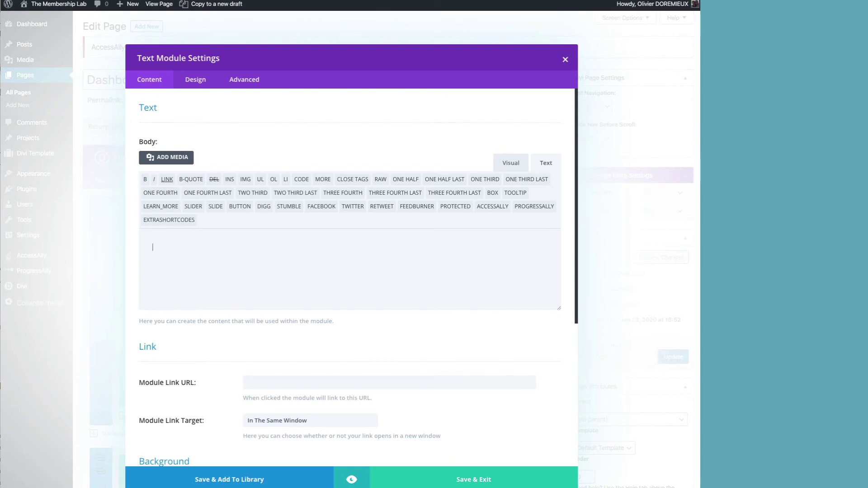
- Insert the AccessAlly Custom Operation shortcode for "3. Level 1 no membership yet" in the module body and close the settings without saving
{"action": "left_click", "coordinate": [495, 208]}
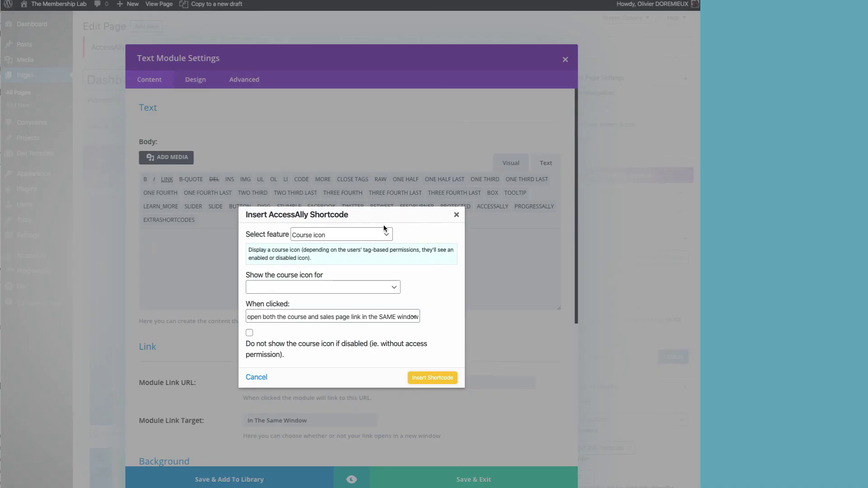
{"action": "left_click", "coordinate": [351, 235]}
{"action": "scroll", "coordinate": [327, 363], "scroll_direction": "down", "scroll_amount": 3}
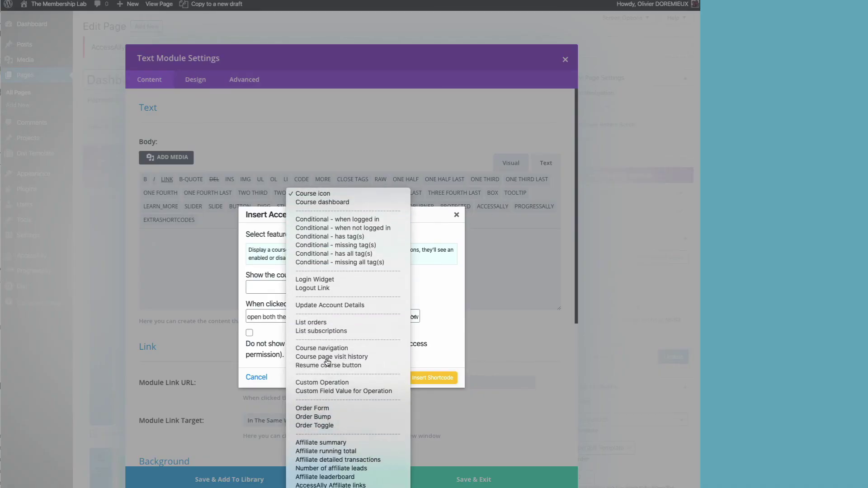
{"action": "key", "text": "Escape"}
{"action": "key", "text": "Down"}
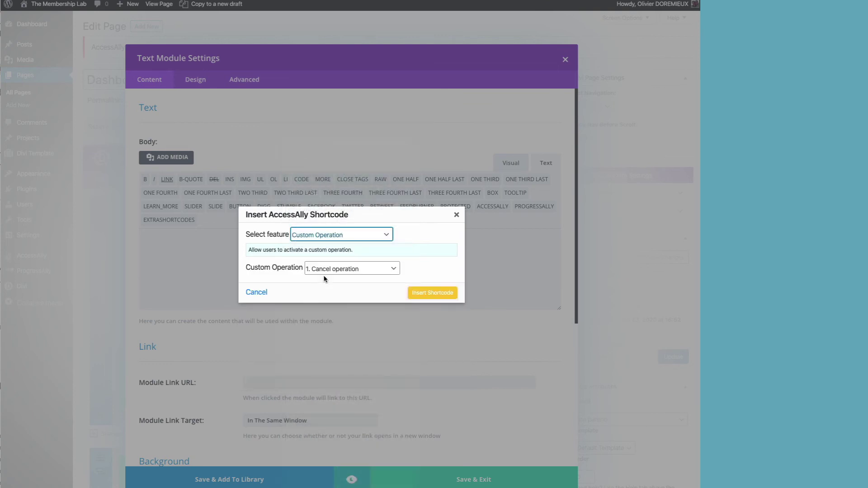
{"action": "left_click", "coordinate": [338, 270]}
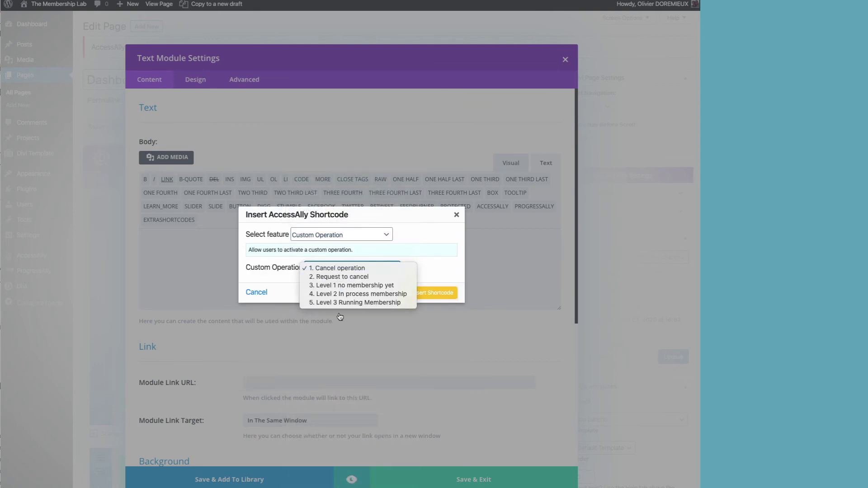
{"action": "left_click", "coordinate": [355, 287]}
{"action": "left_click", "coordinate": [431, 293]}
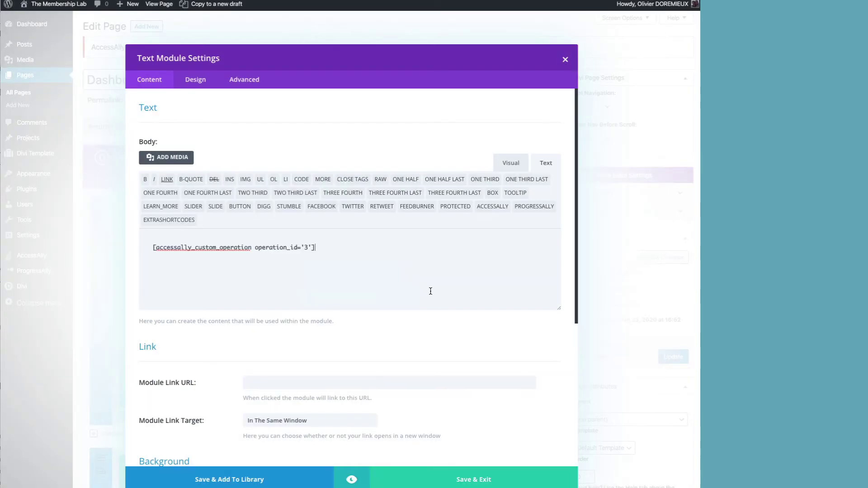
{"action": "scroll", "coordinate": [445, 413], "scroll_direction": "down", "scroll_amount": 5}
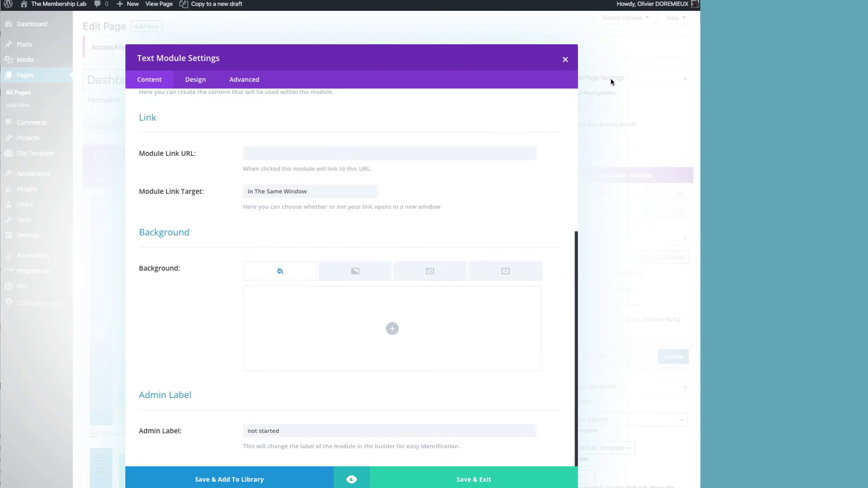
{"action": "left_click", "coordinate": [565, 61]}
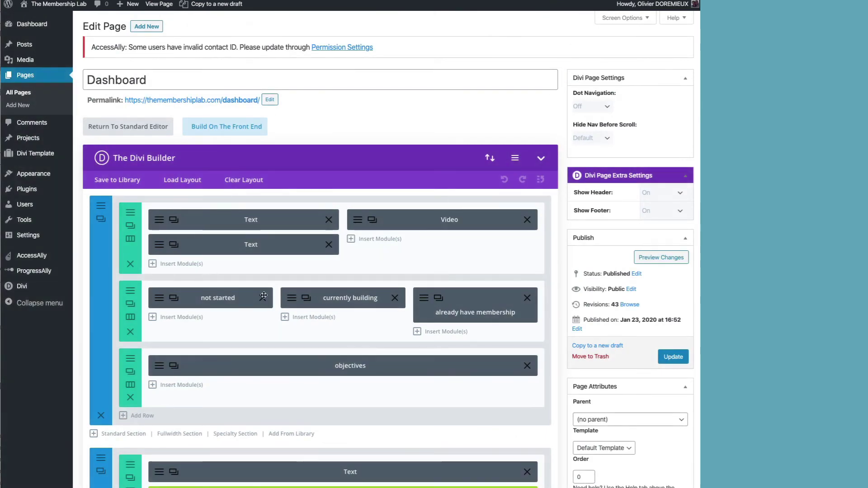
- Return to the "Level 1 no membership yet" custom operation and review the tag it adds
{"action": "key", "text": "ctrl+shift+Tab"}
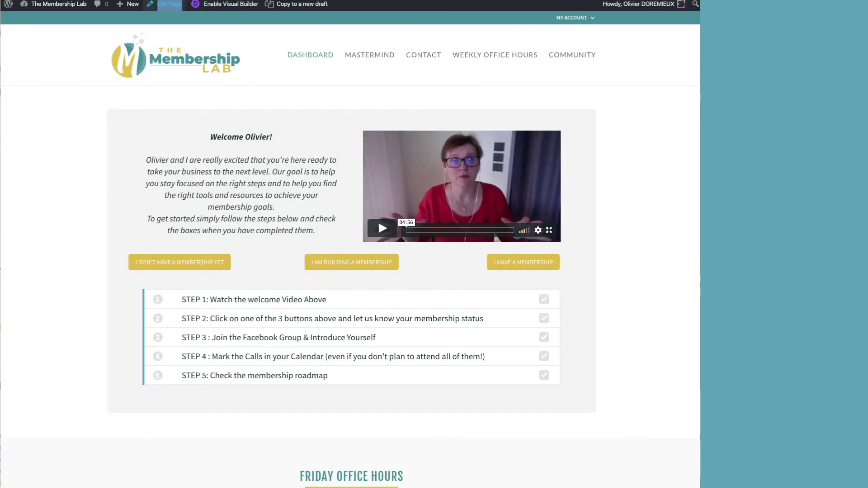
{"action": "key", "text": "ctrl+shift+Tab"}
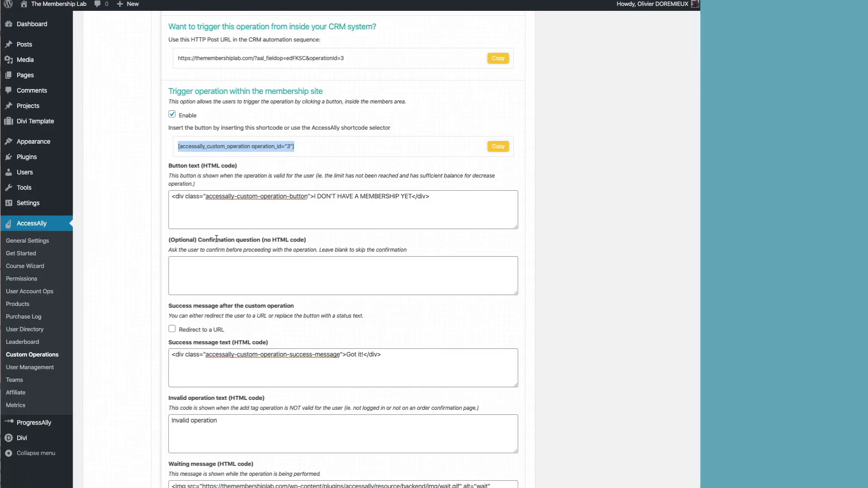
{"action": "scroll", "coordinate": [217, 272], "scroll_direction": "up", "scroll_amount": 4}
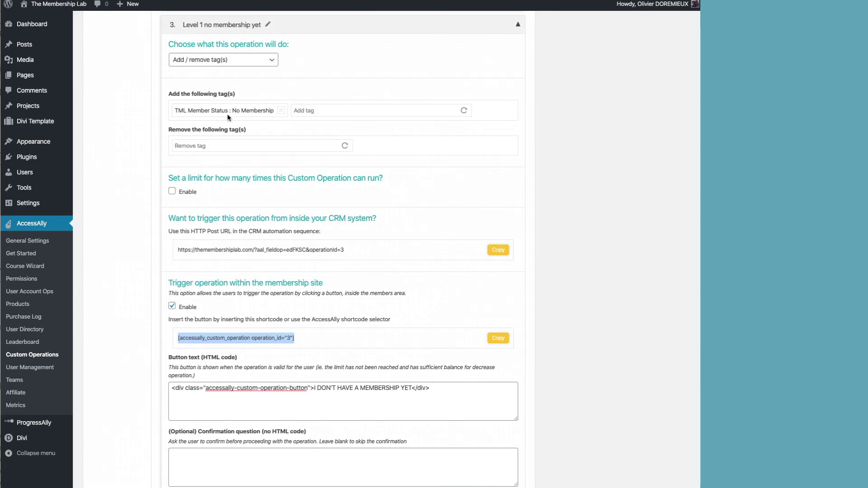